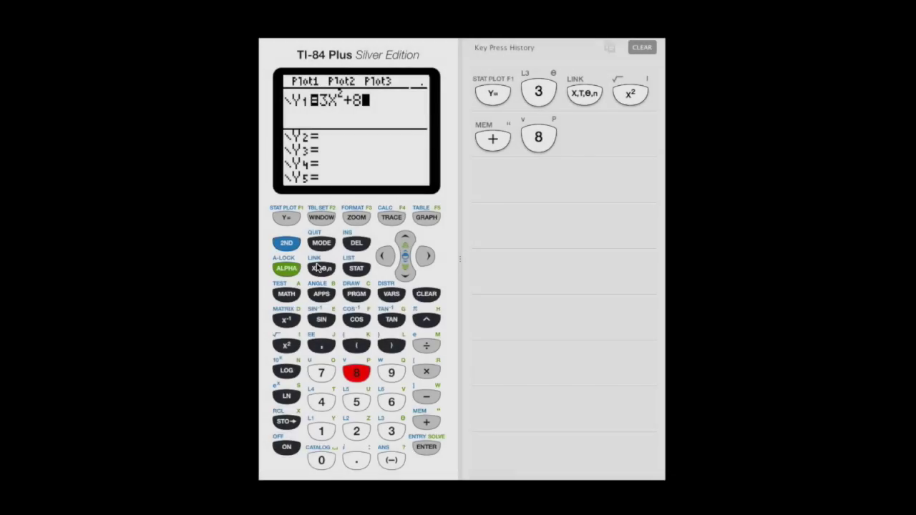
Append X to the Y1 entry so it reads 3X²+8X.
click(321, 269)
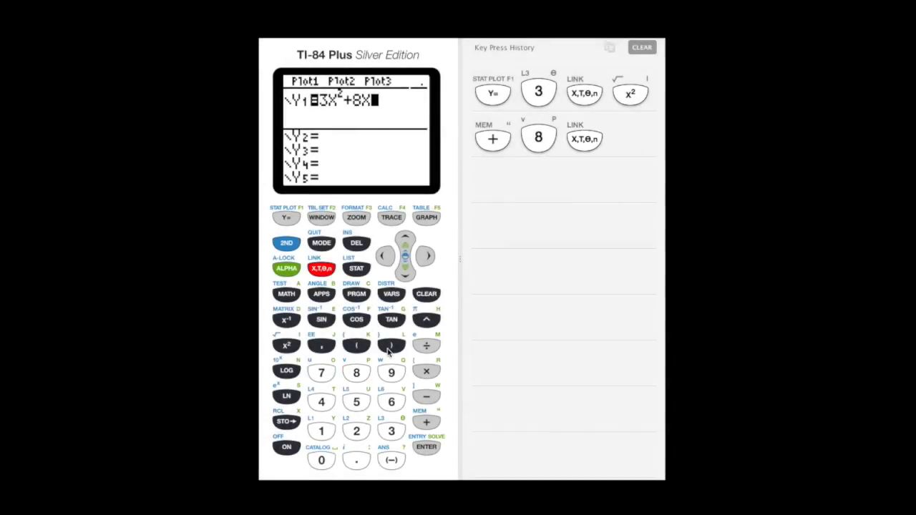
Add +4 to the end of the Y1 expression.
click(426, 421)
click(326, 403)
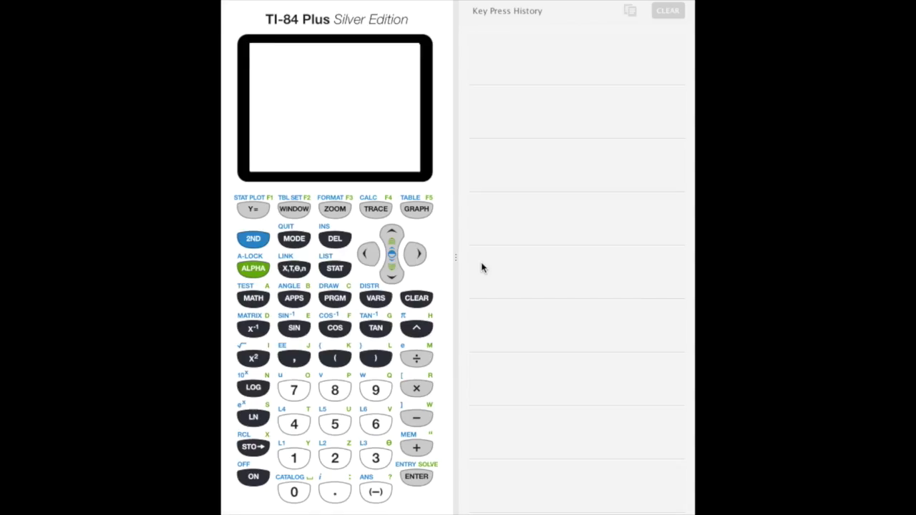
Enter Y1 = 3X²+8X+4 in the Y= editor and graph the parabola.
click(254, 210)
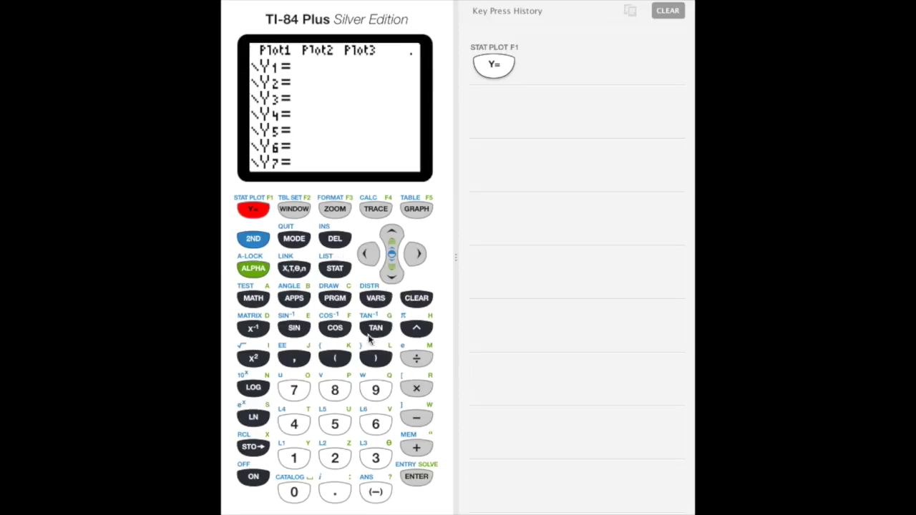
click(374, 456)
click(296, 272)
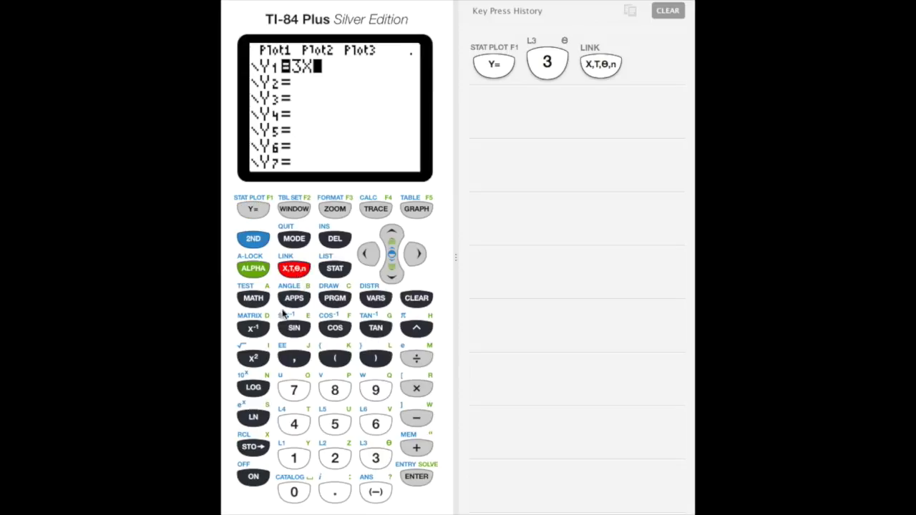
click(253, 357)
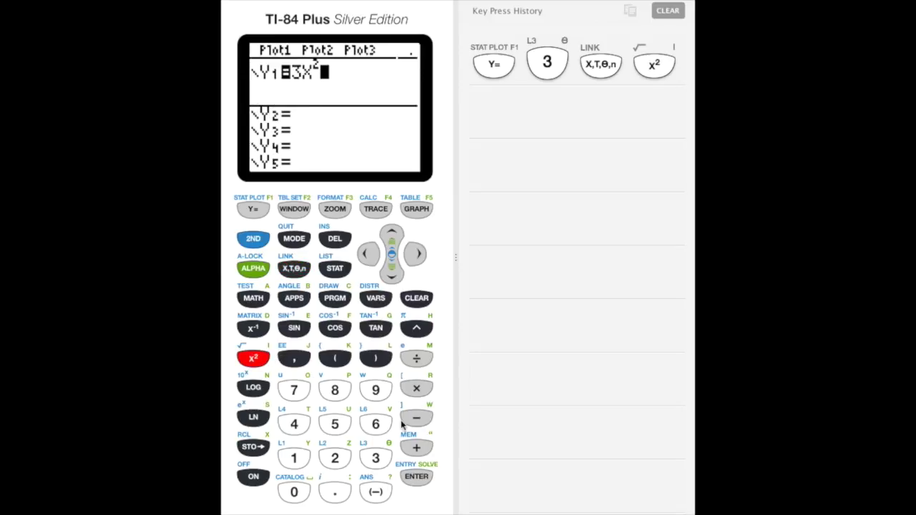
click(416, 447)
click(334, 390)
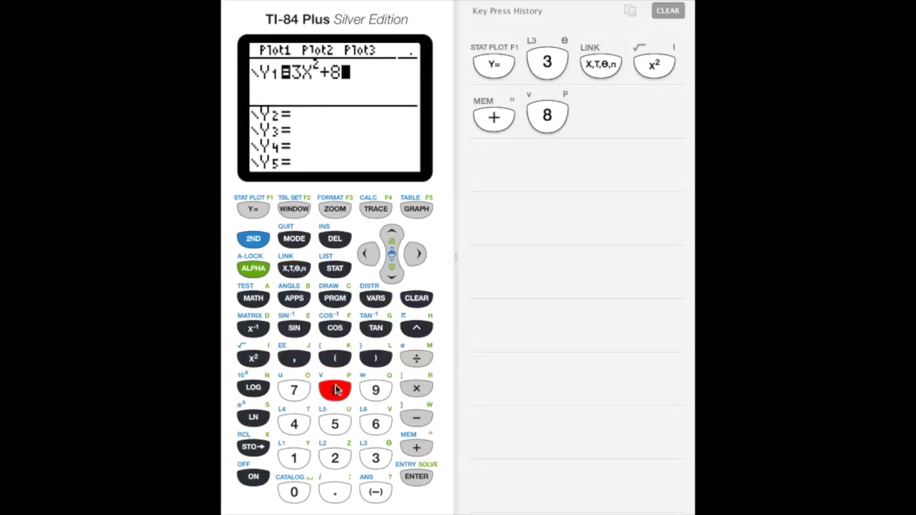
click(292, 268)
click(418, 449)
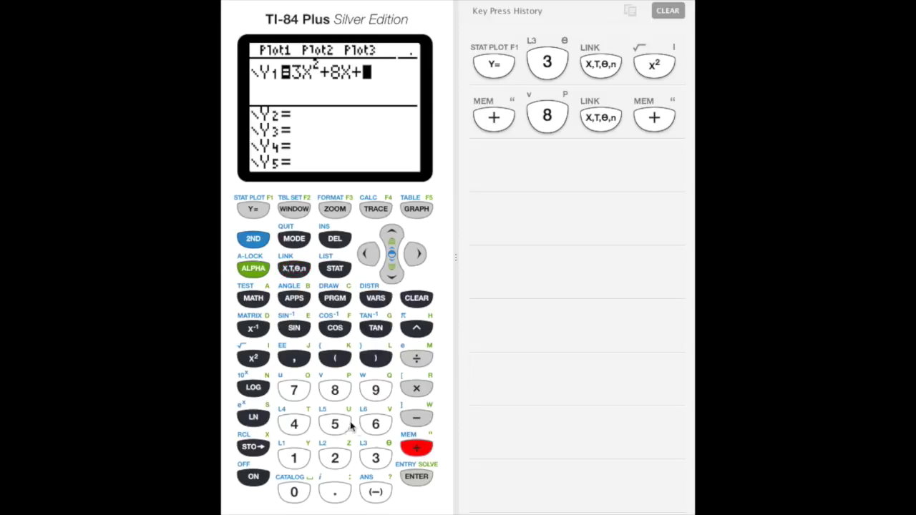
click(298, 425)
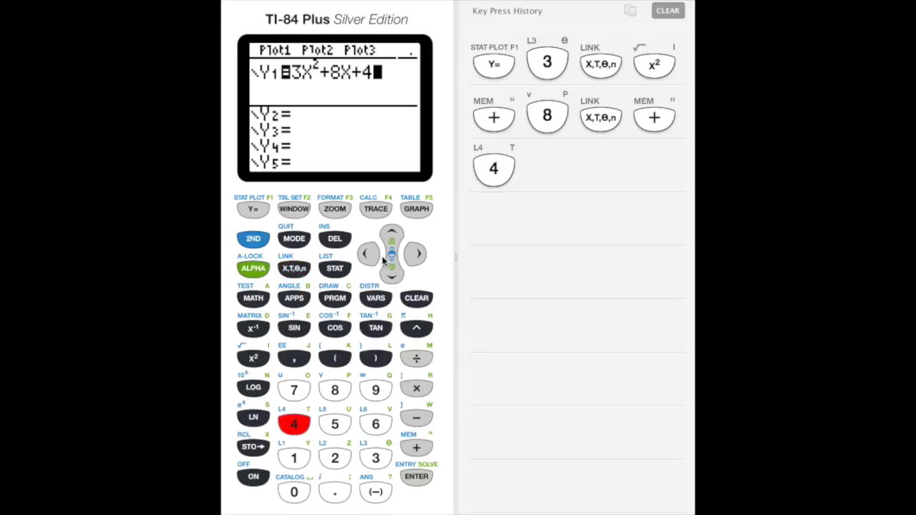
click(422, 210)
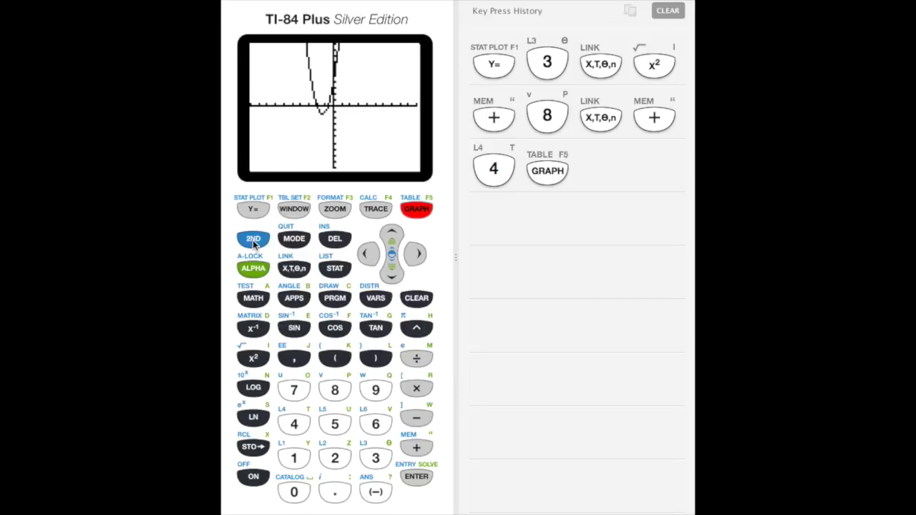
Start the CALC zero calculation from 2ND TRACE.
click(255, 244)
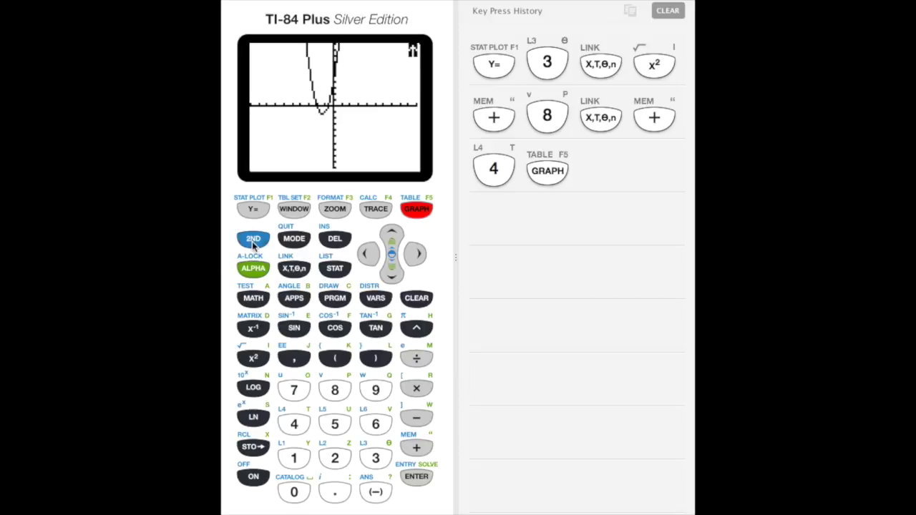
click(376, 210)
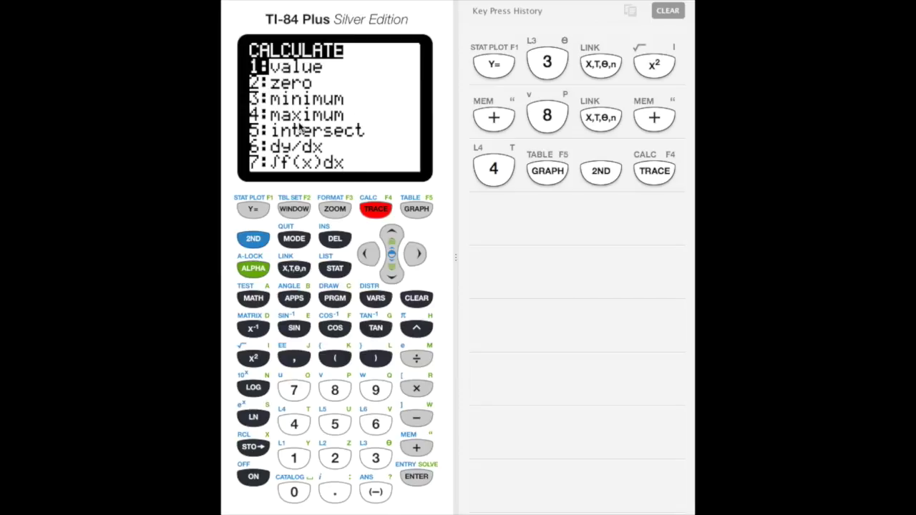
click(335, 460)
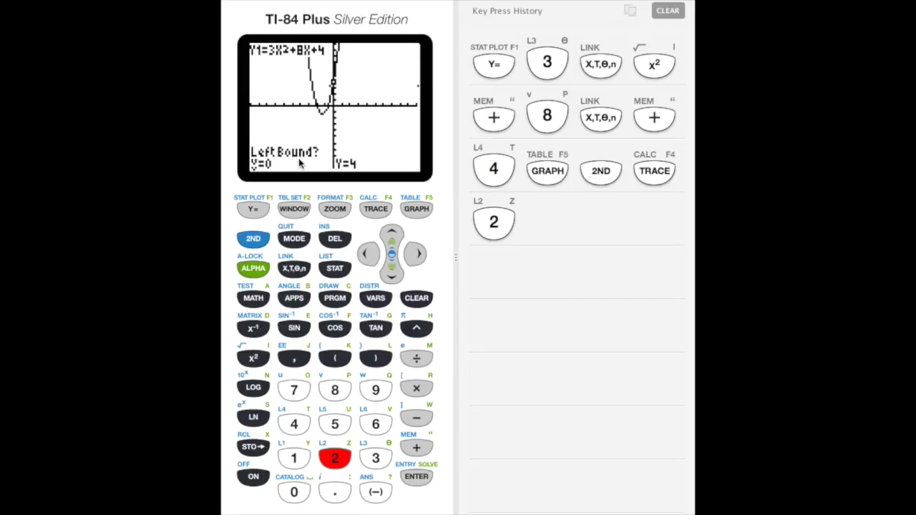
Trace left past the left root and set the left bound at X≈-2.55.
click(371, 253)
click(370, 253)
click(370, 253)
click(371, 254)
click(370, 254)
click(371, 250)
click(370, 251)
click(370, 251)
click(370, 250)
click(371, 250)
click(370, 250)
click(371, 253)
click(371, 253)
click(370, 254)
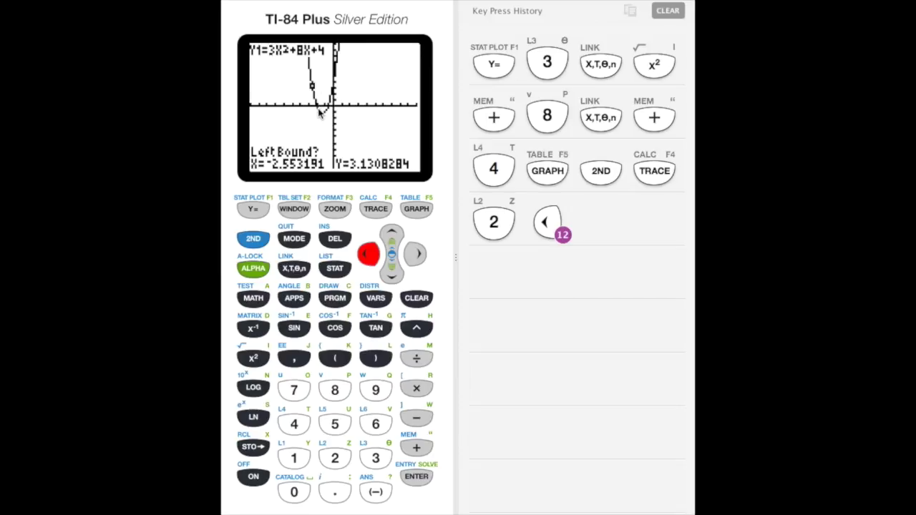
click(426, 480)
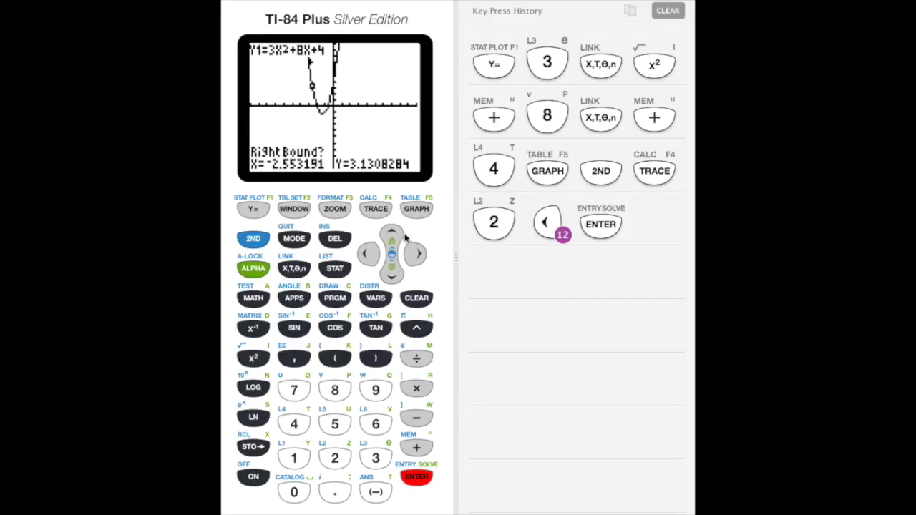
Set the right bound at X≈-1.49 and accept the guess, giving zero X=-2.
click(414, 254)
click(414, 254)
click(415, 254)
click(414, 254)
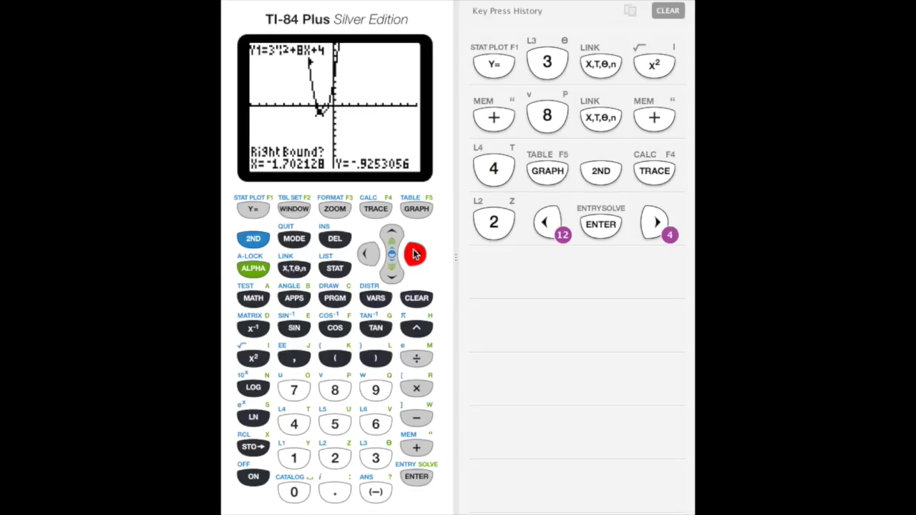
click(414, 254)
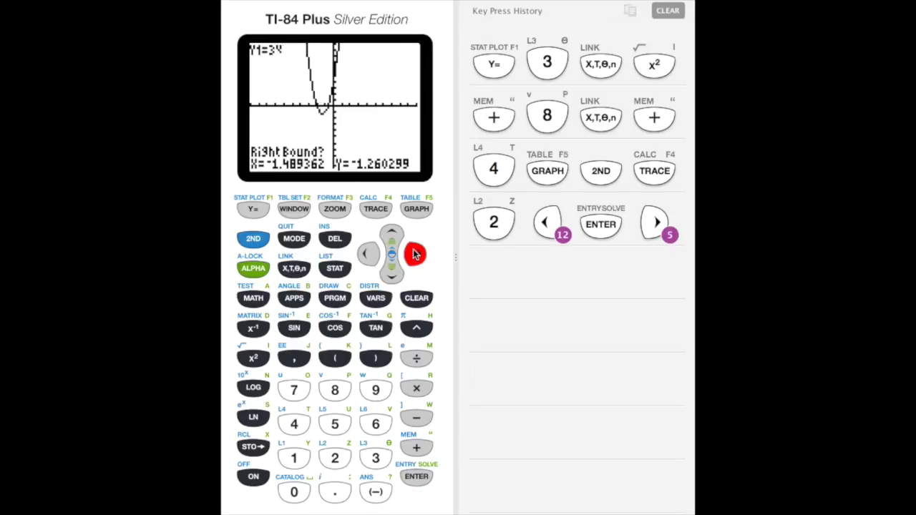
click(421, 478)
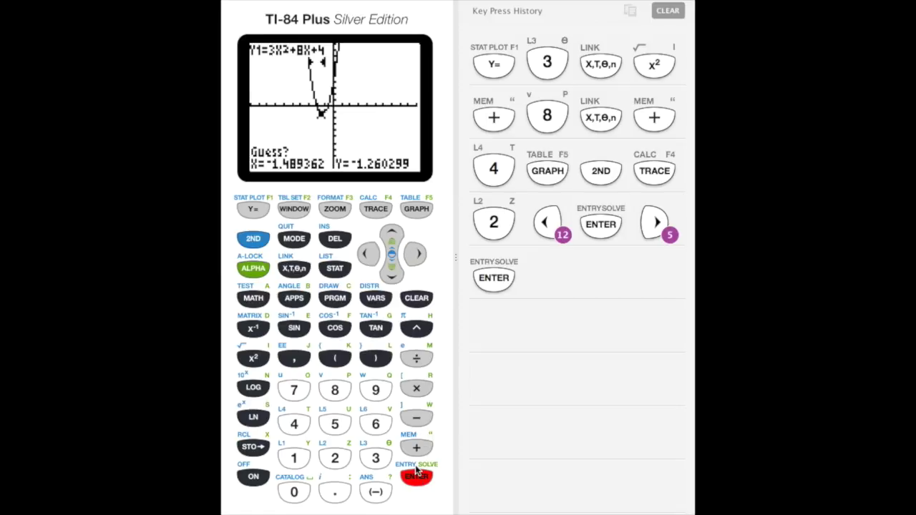
click(419, 481)
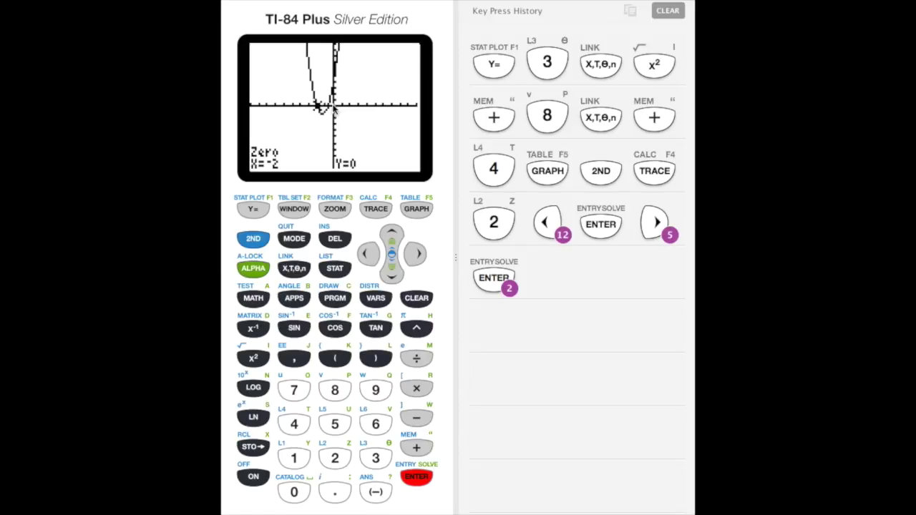
Start CALC zero again and set the left bound at X≈-1.70.
click(258, 239)
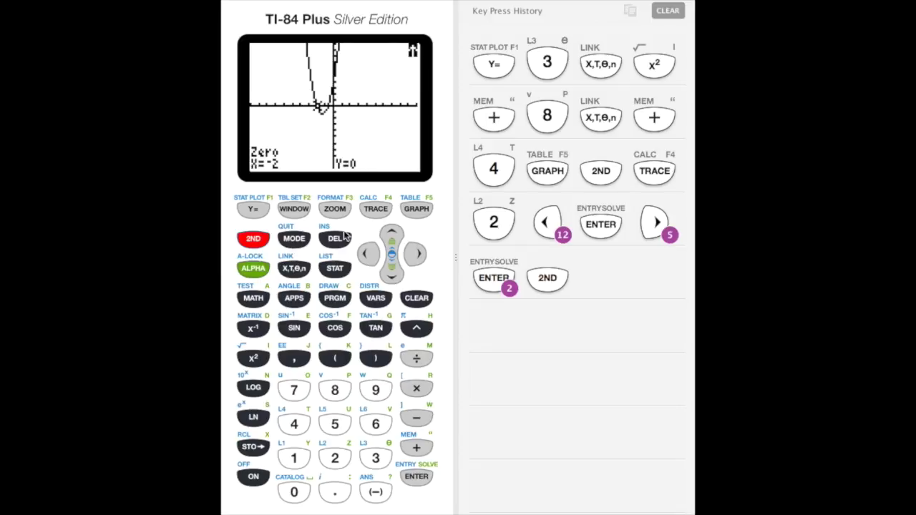
click(376, 209)
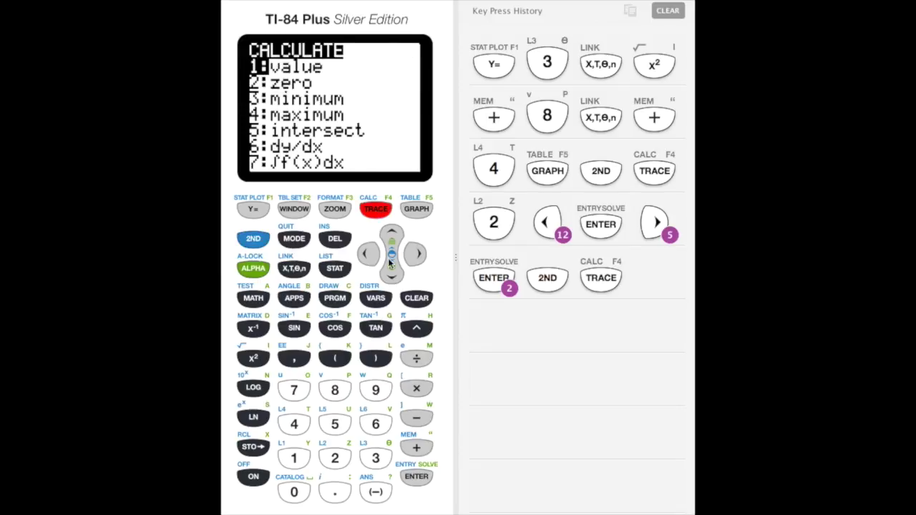
click(394, 278)
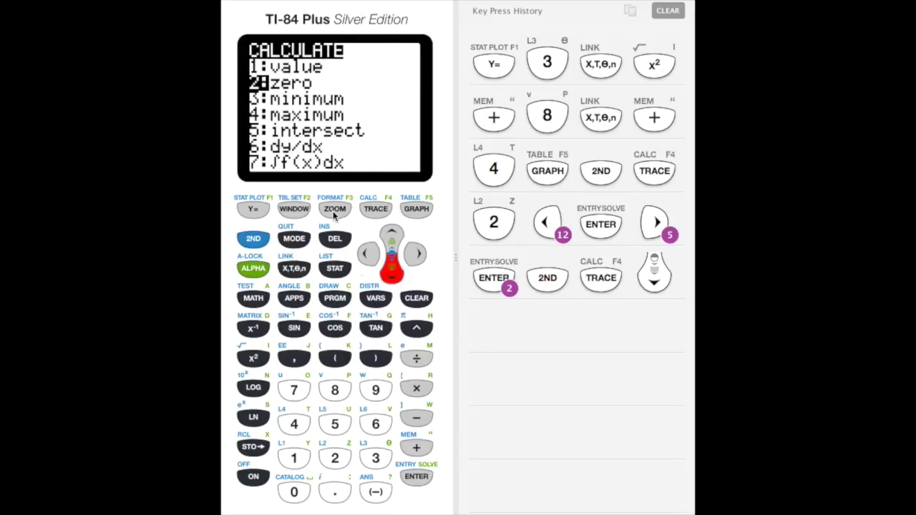
click(421, 478)
click(422, 253)
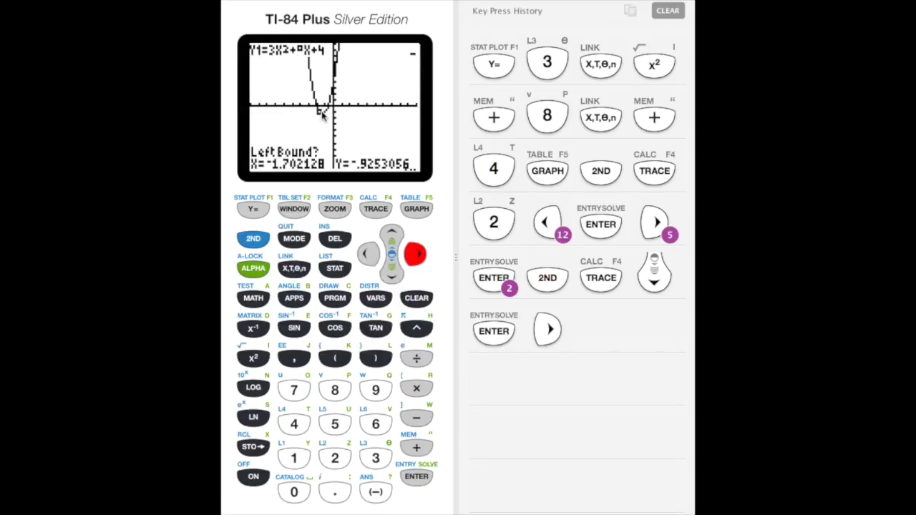
click(420, 480)
Set the right bound at X≈0.43 and accept the guess, giving zero X=-.6666667.
click(415, 255)
click(414, 255)
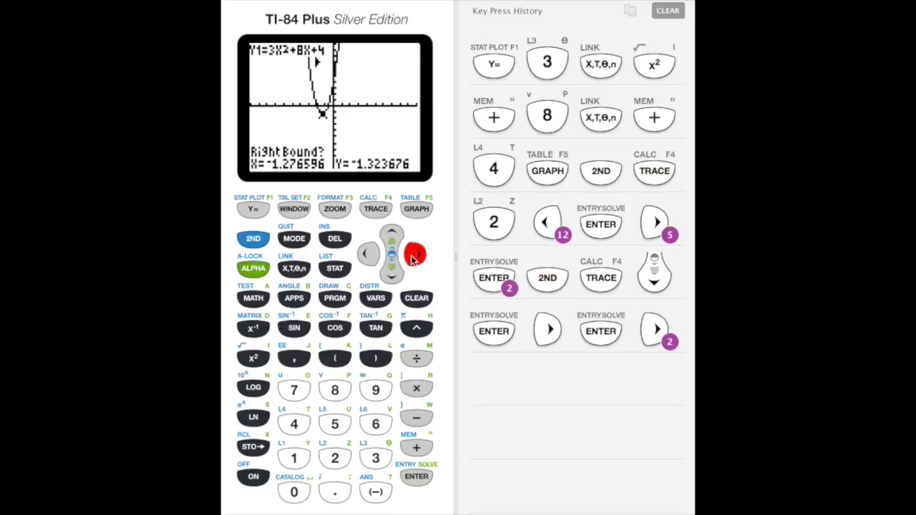
click(415, 255)
click(414, 254)
click(415, 255)
click(414, 255)
click(413, 256)
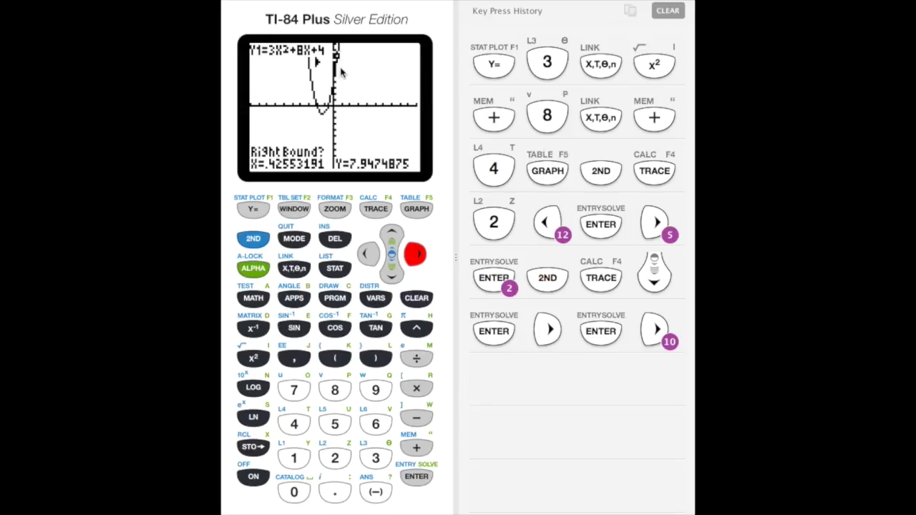
click(415, 478)
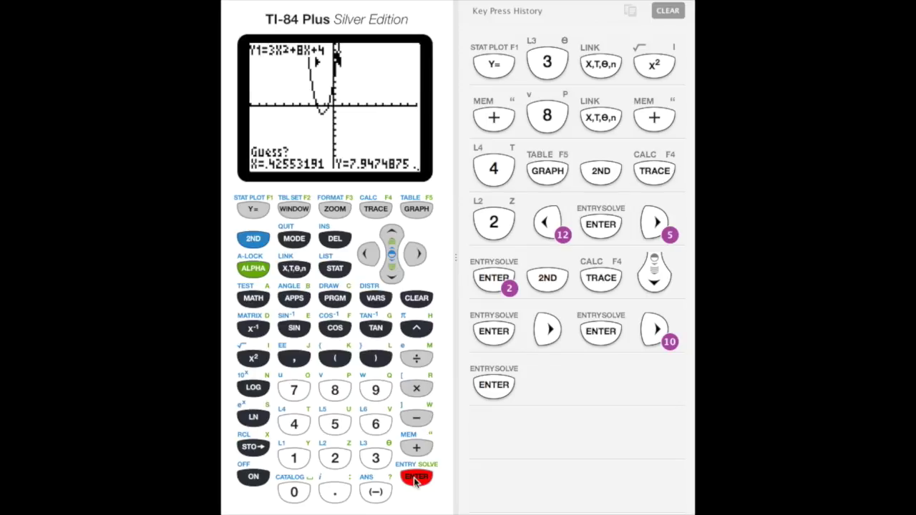
click(416, 478)
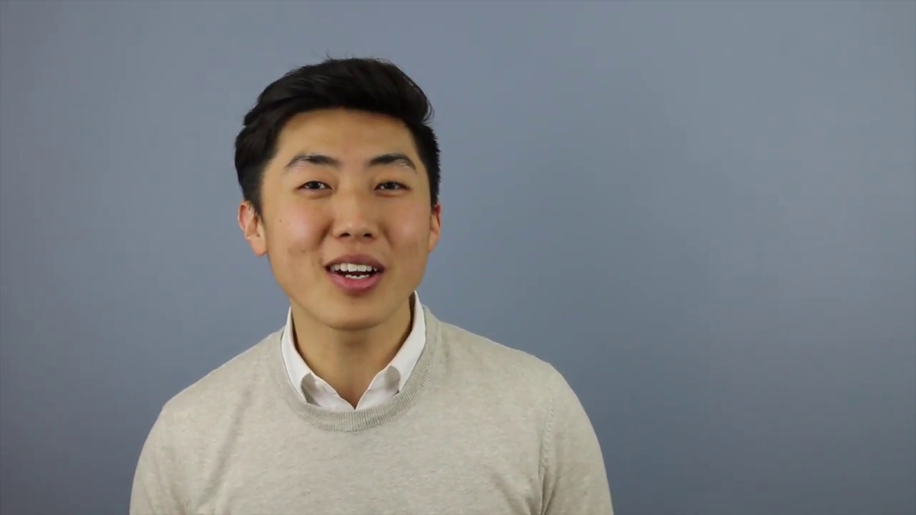
Move the trace point right past the zero of 2X²+9X−5.
click(413, 256)
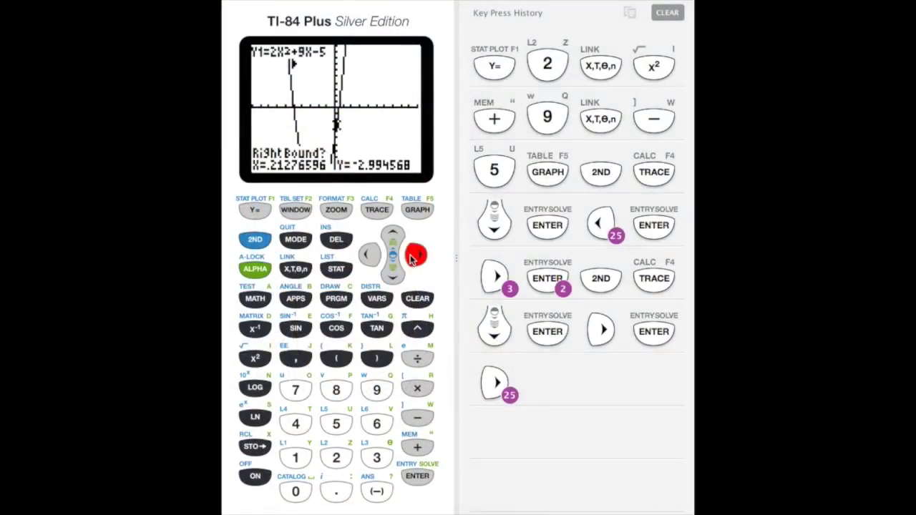
Set the right bound and accept the guess for zero X=.5, then open the empty Y= list.
click(414, 256)
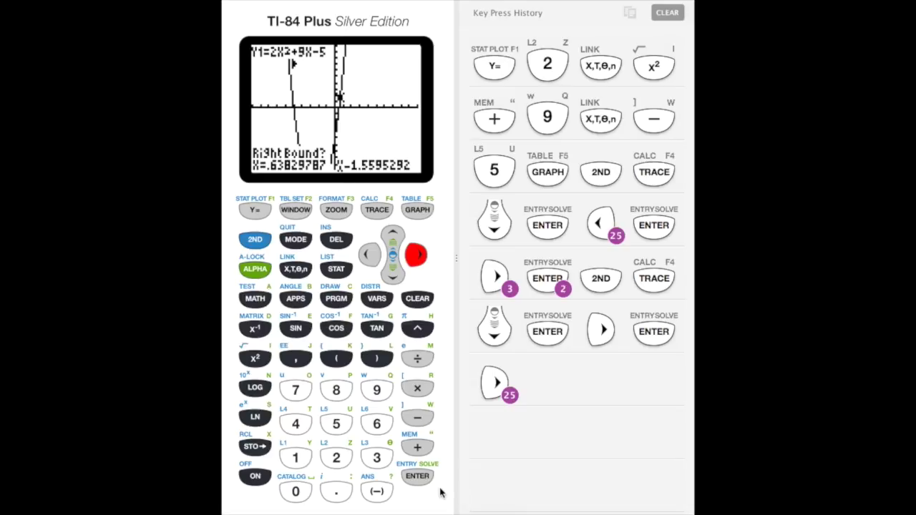
click(415, 477)
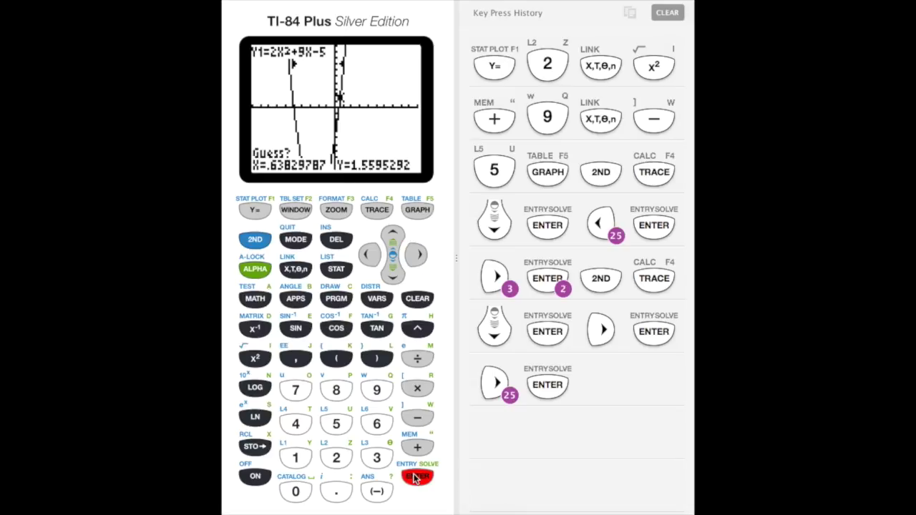
click(414, 477)
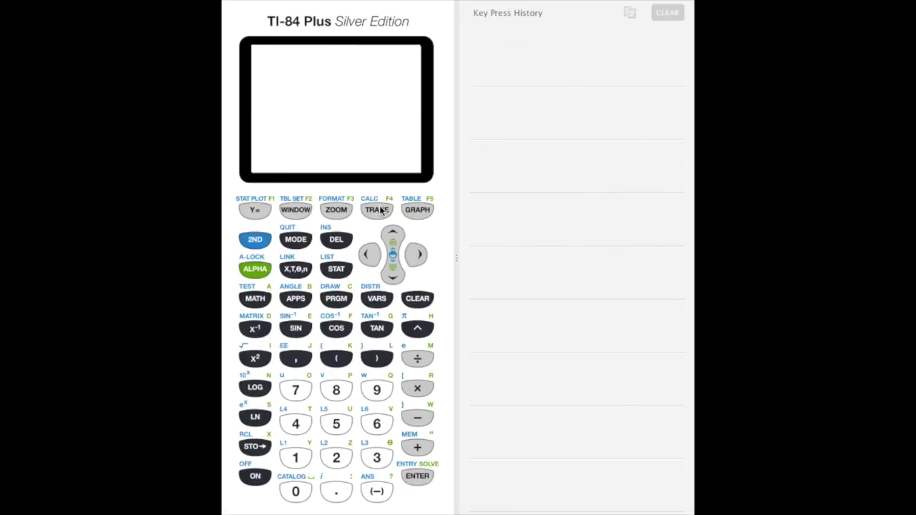
click(261, 213)
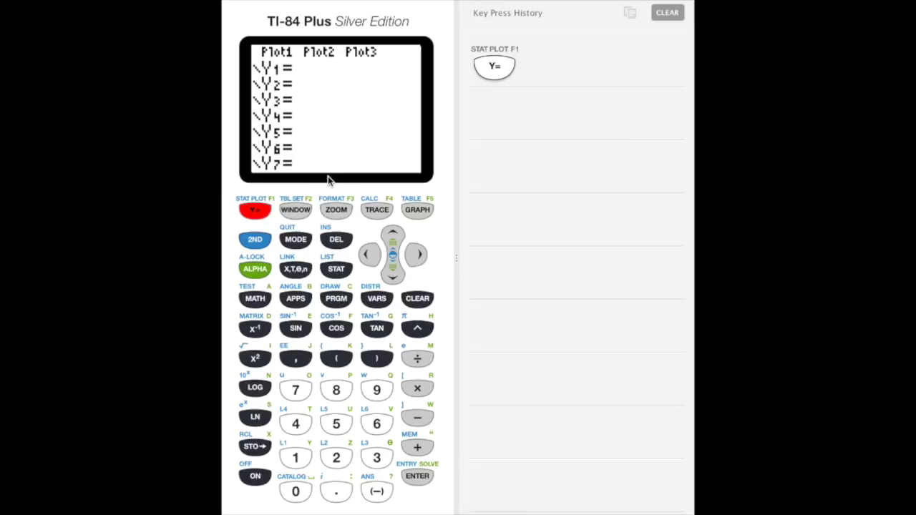
Enter Y1 = 2X²+9X−5 and graph the parabola.
click(336, 457)
click(296, 269)
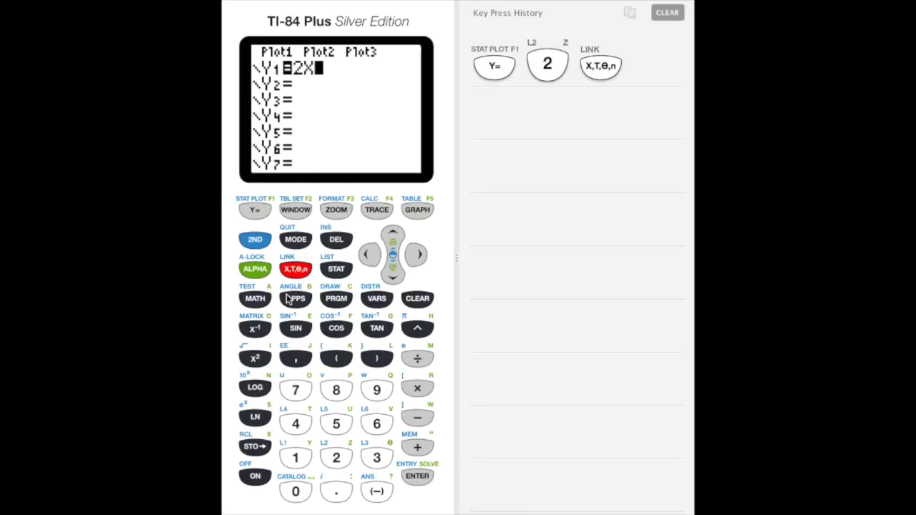
click(255, 358)
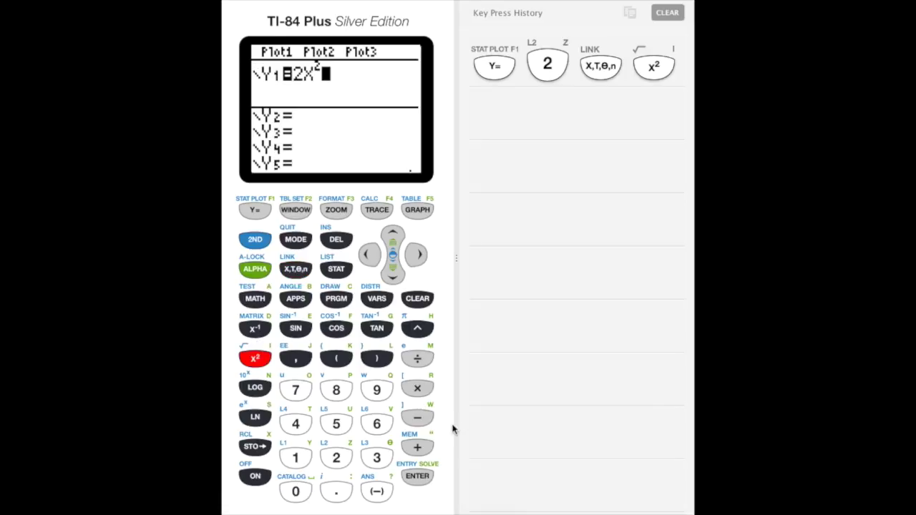
click(421, 449)
click(375, 389)
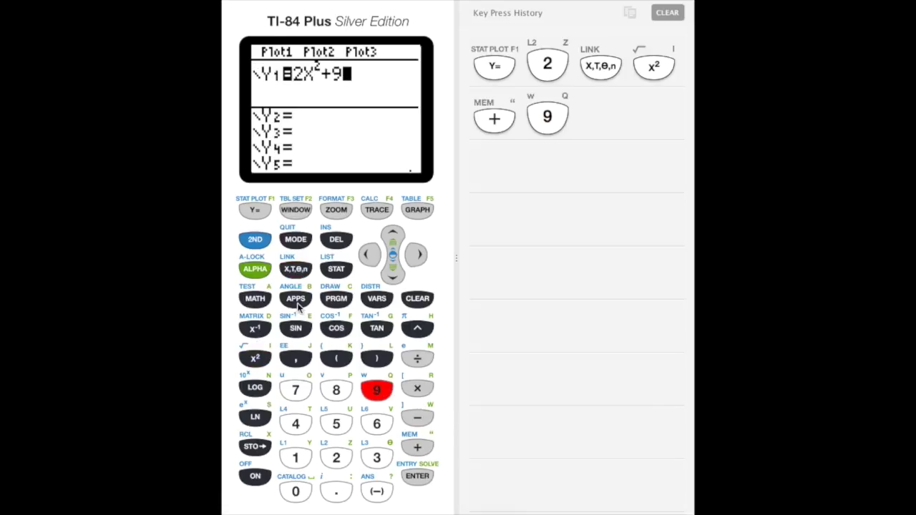
click(294, 269)
click(415, 419)
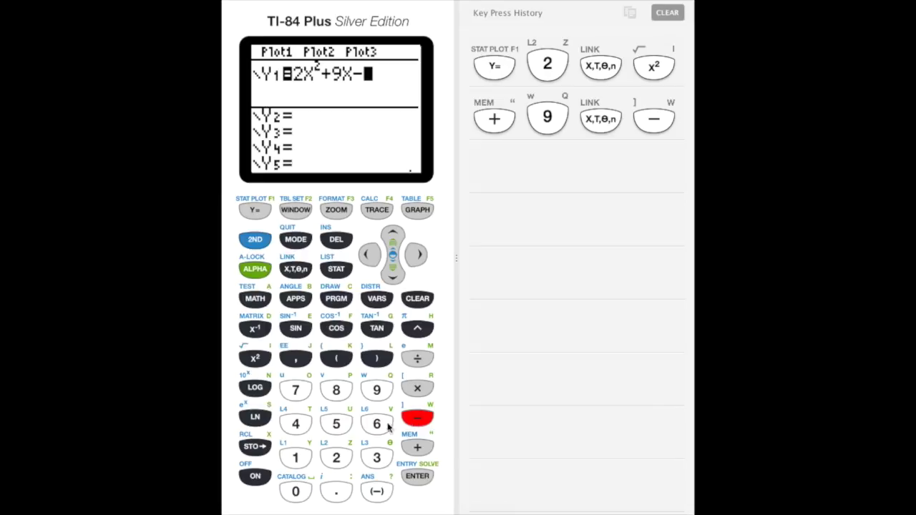
click(341, 424)
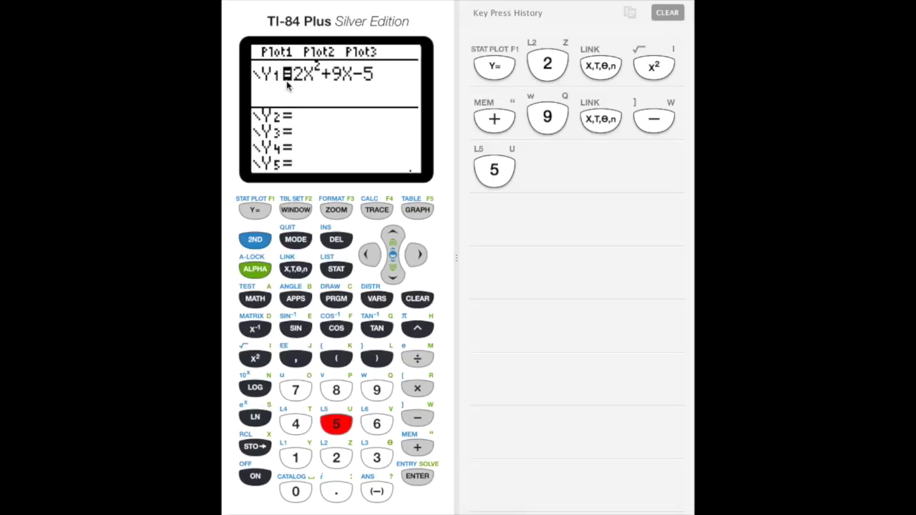
click(421, 211)
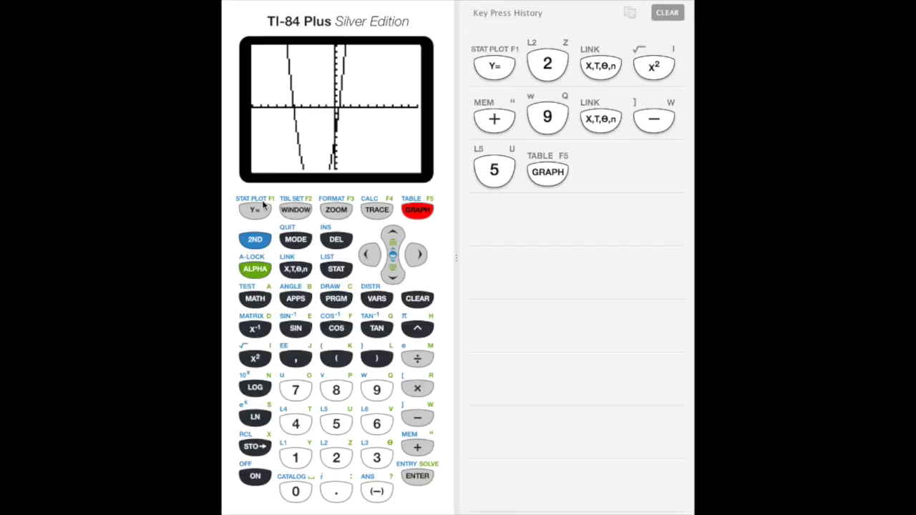
click(255, 239)
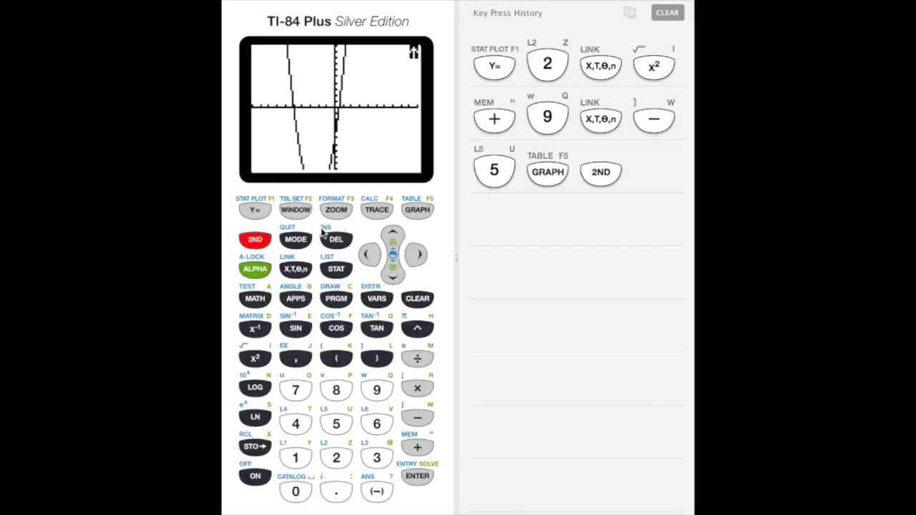
Start the CALC zero calculation on the graph.
click(371, 213)
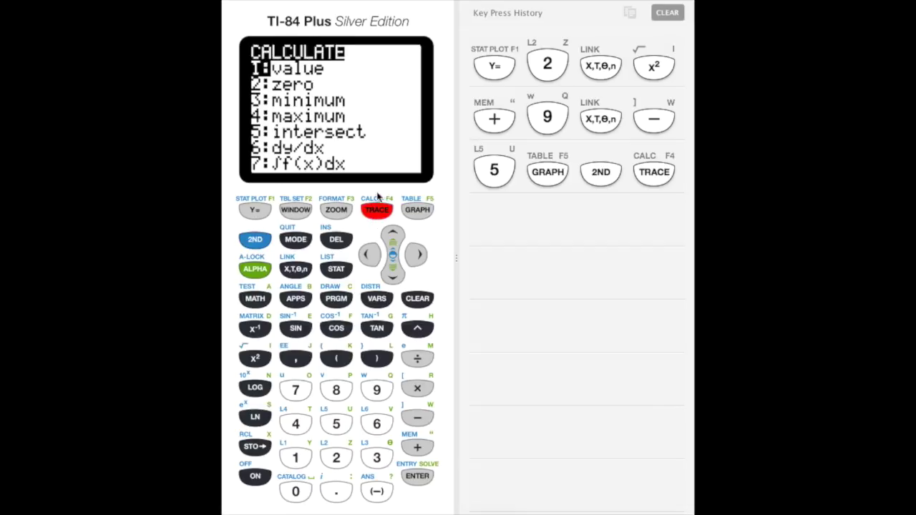
click(394, 277)
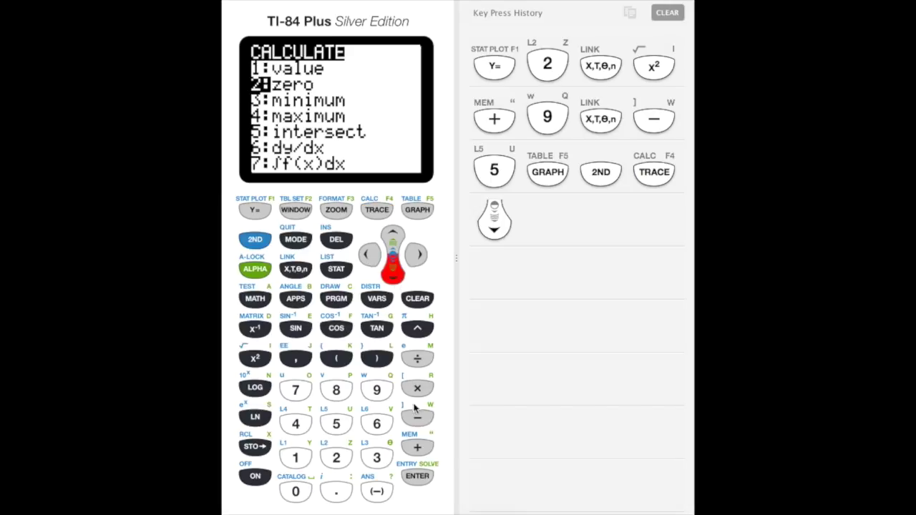
click(419, 477)
Trace left past the left root and set the left bound at X=-5.319149.
click(369, 255)
click(368, 255)
click(368, 255)
click(369, 255)
click(369, 254)
click(368, 255)
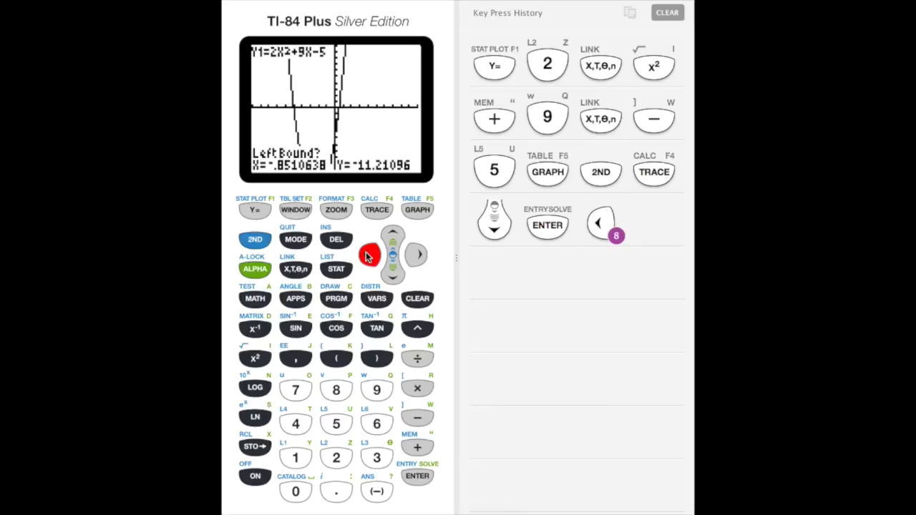
click(368, 255)
click(368, 255)
click(369, 254)
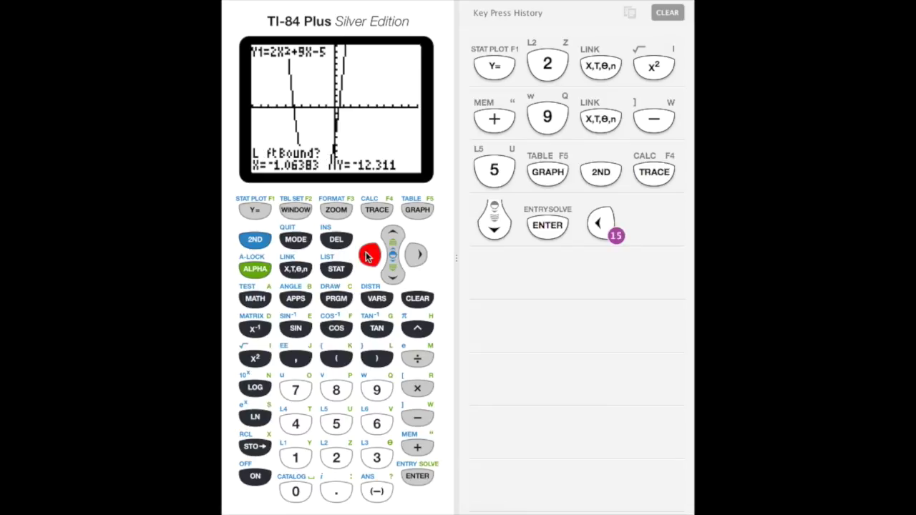
click(368, 254)
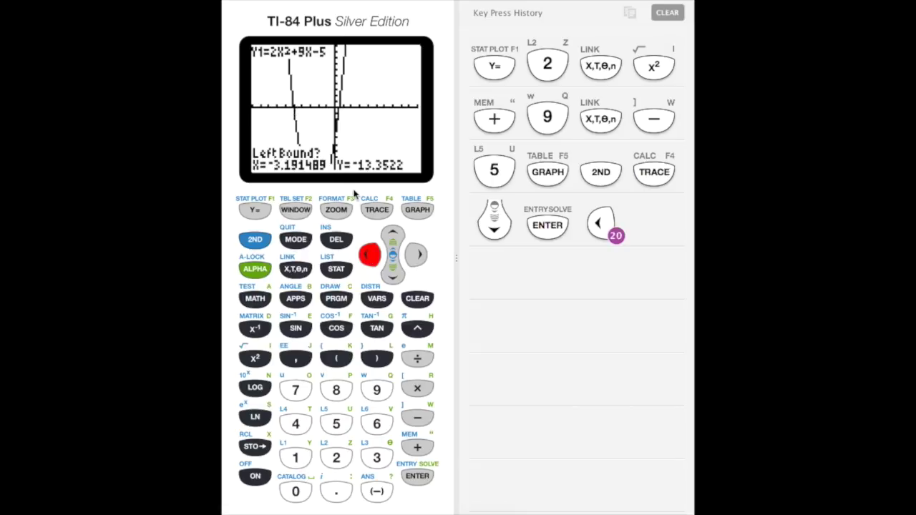
click(370, 254)
click(370, 255)
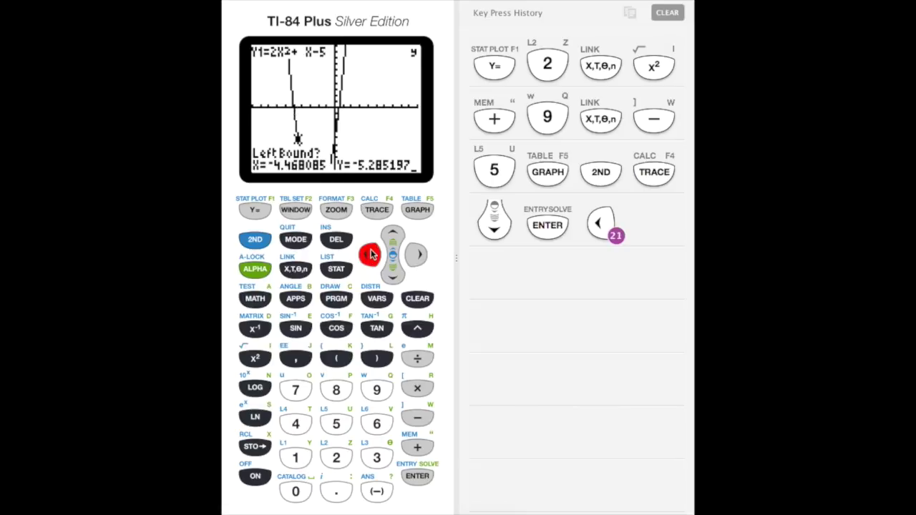
click(366, 255)
click(367, 255)
click(367, 255)
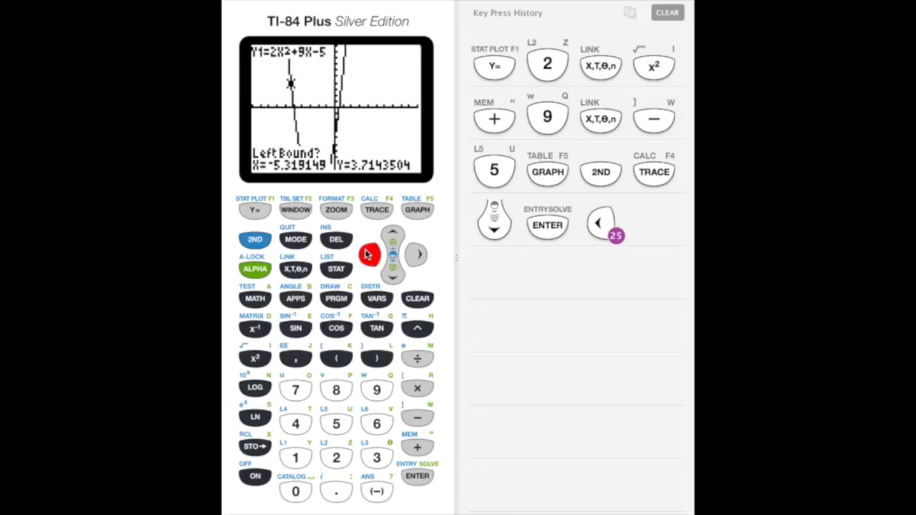
click(415, 477)
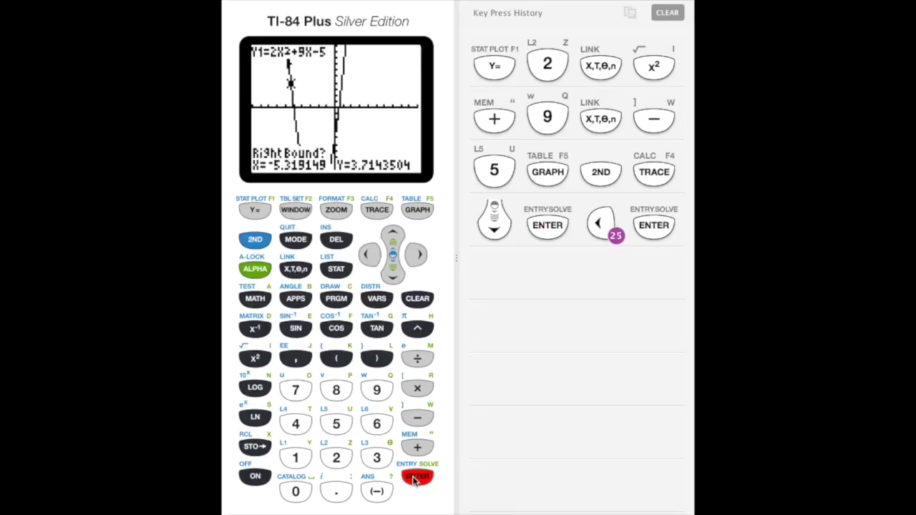
Set the right bound at X=-4.680851 and accept the guess, giving zero X=-5.
click(416, 254)
click(417, 255)
click(417, 254)
click(418, 479)
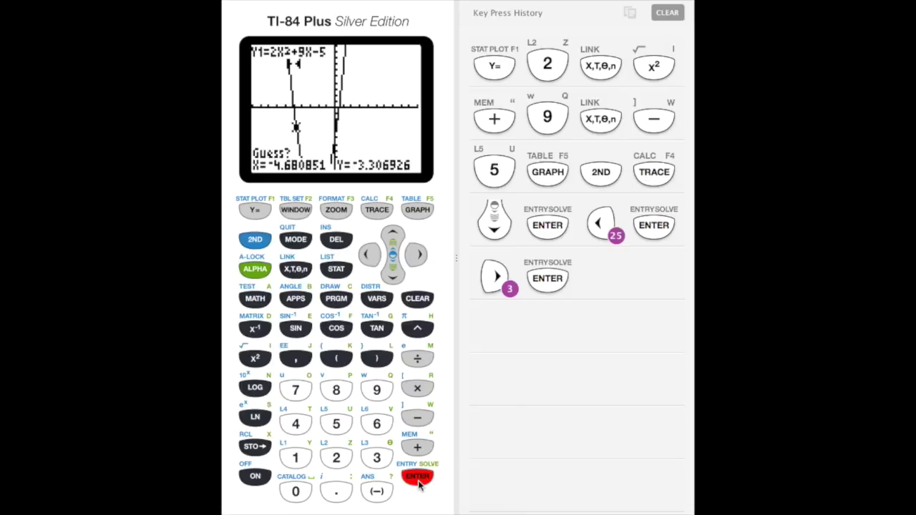
click(418, 478)
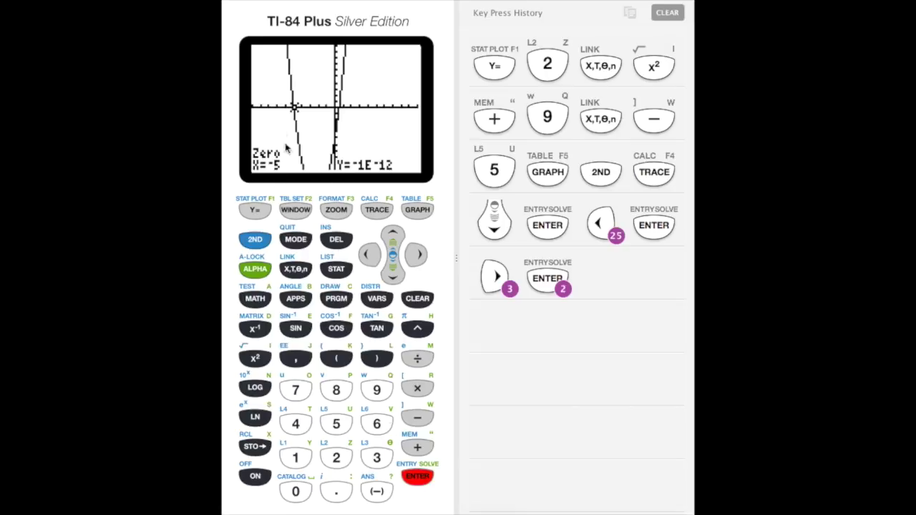
Start CALC zero for the right root and set the left bound at X=-4.680851.
click(262, 240)
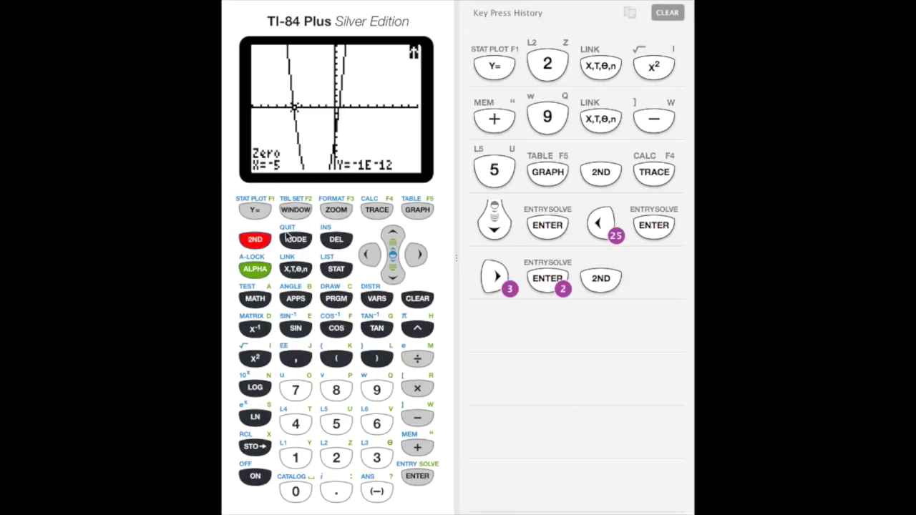
click(372, 212)
click(393, 275)
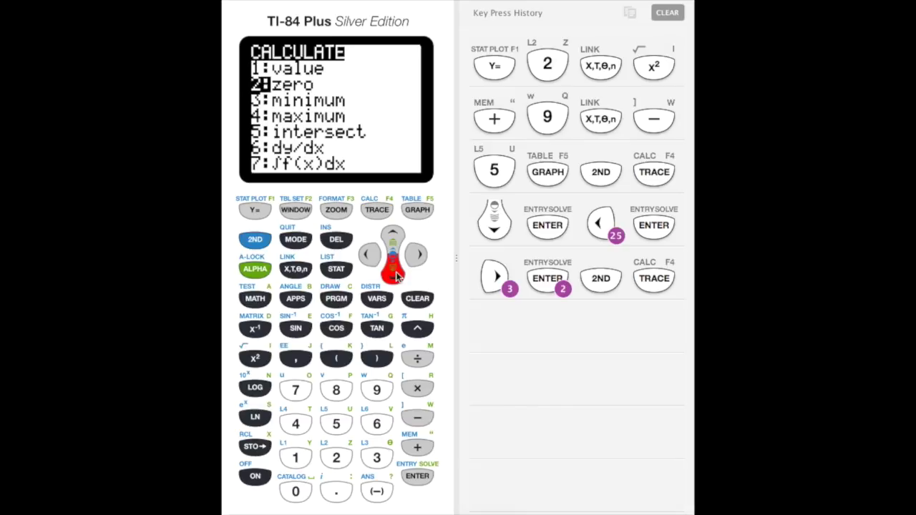
click(418, 476)
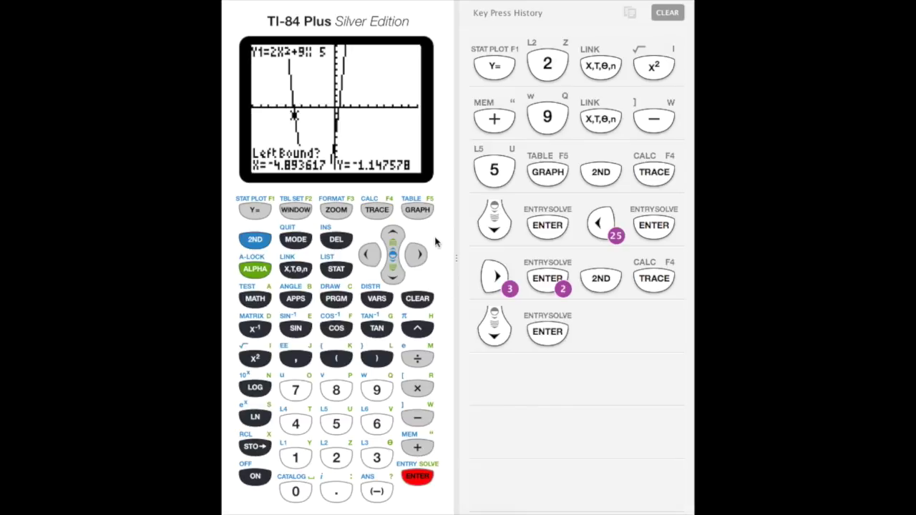
click(419, 256)
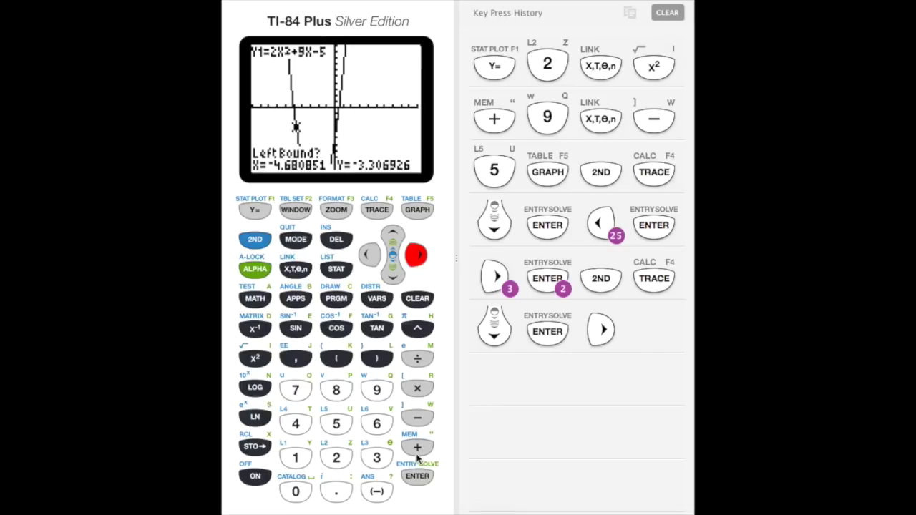
click(417, 475)
Set the right bound near X≈.6383 past the root and accept the guess.
click(417, 254)
click(418, 255)
click(417, 255)
click(418, 255)
click(415, 254)
click(416, 254)
click(415, 254)
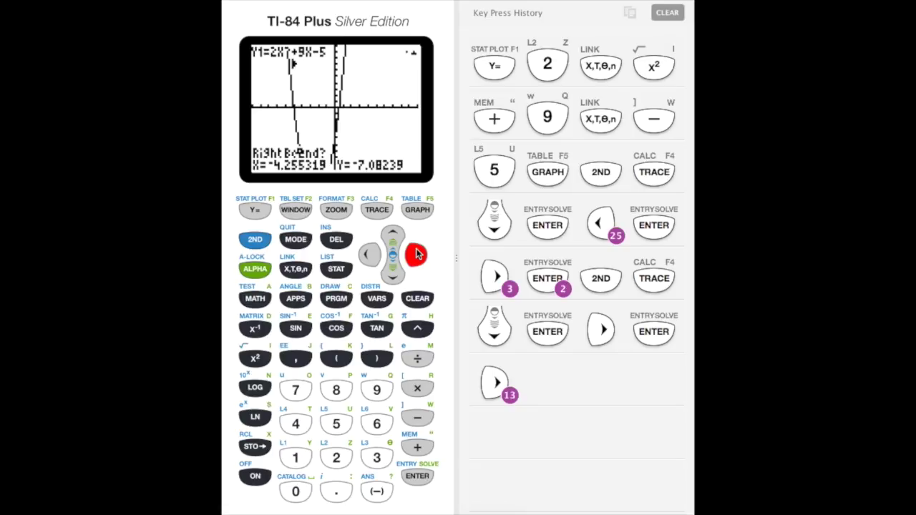
click(415, 254)
click(415, 254)
click(416, 254)
click(415, 254)
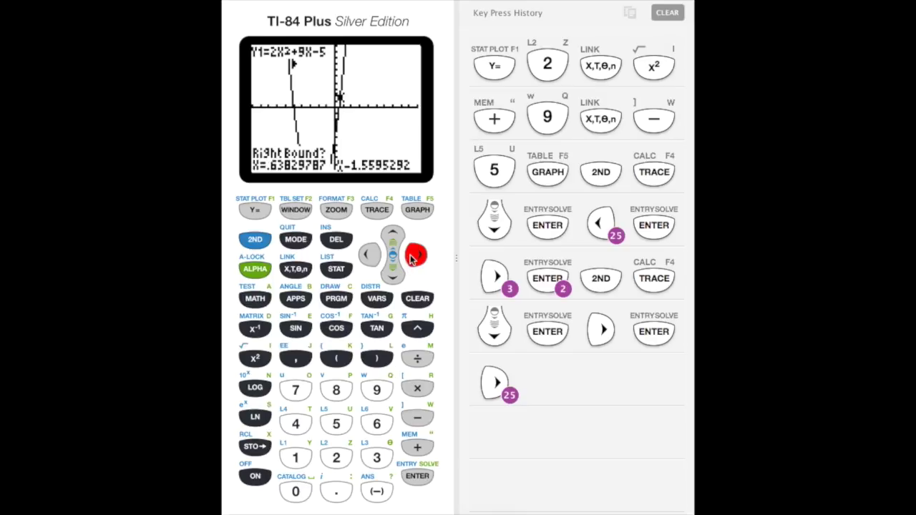
click(416, 476)
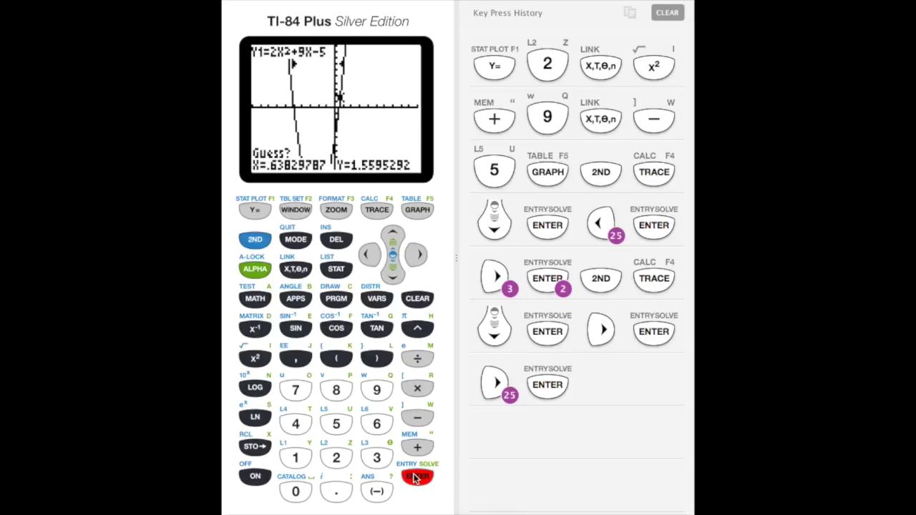
click(415, 476)
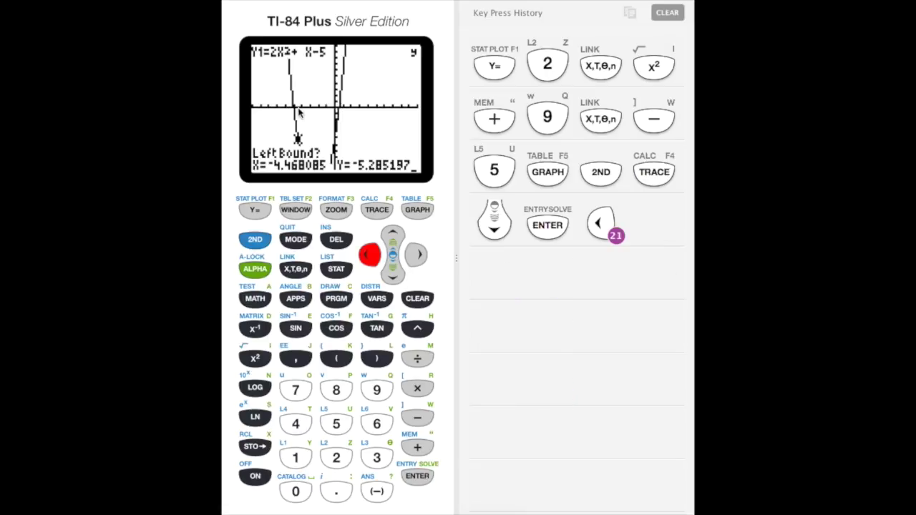
Bracket the root with left and right bounds and compute the zero at X = -5.
click(369, 254)
click(369, 254)
click(417, 476)
click(418, 254)
click(419, 255)
click(419, 255)
click(417, 476)
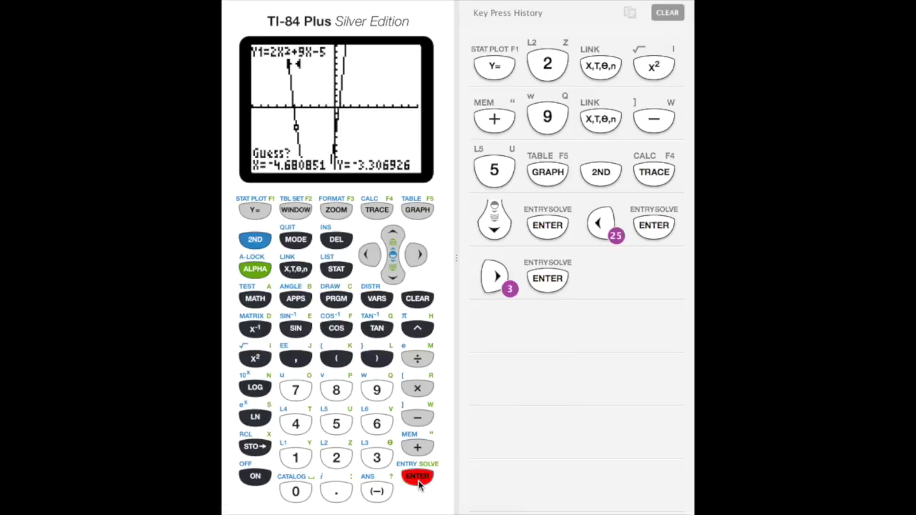
click(418, 476)
Start a second CALC zero search on Y1 = 2X²+9X-5, set its left bound, and trace right toward X ≈ -.4255.
click(254, 239)
click(376, 209)
click(393, 275)
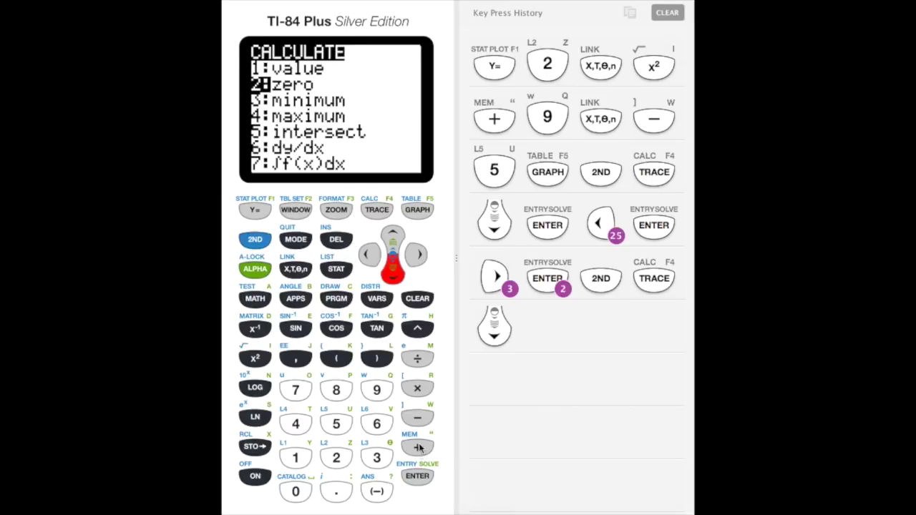
click(417, 475)
click(417, 255)
click(417, 476)
click(417, 255)
click(417, 255)
click(417, 255)
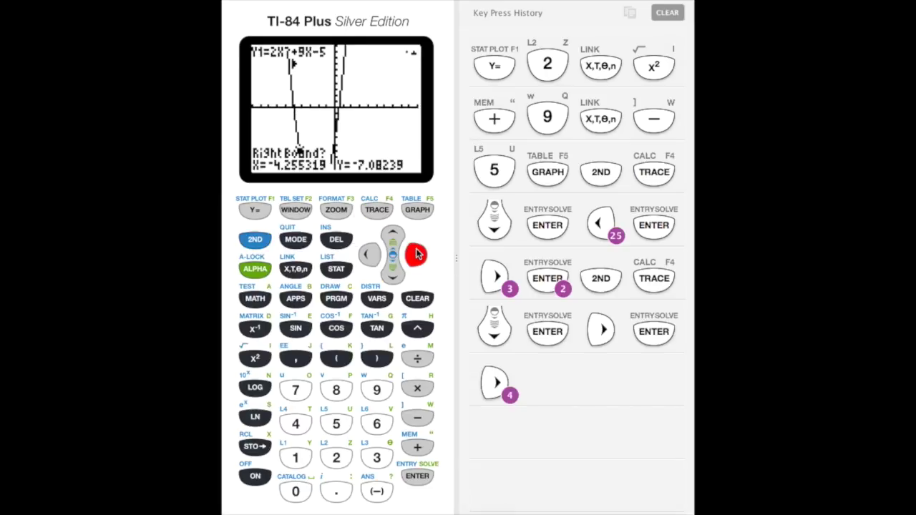
click(416, 255)
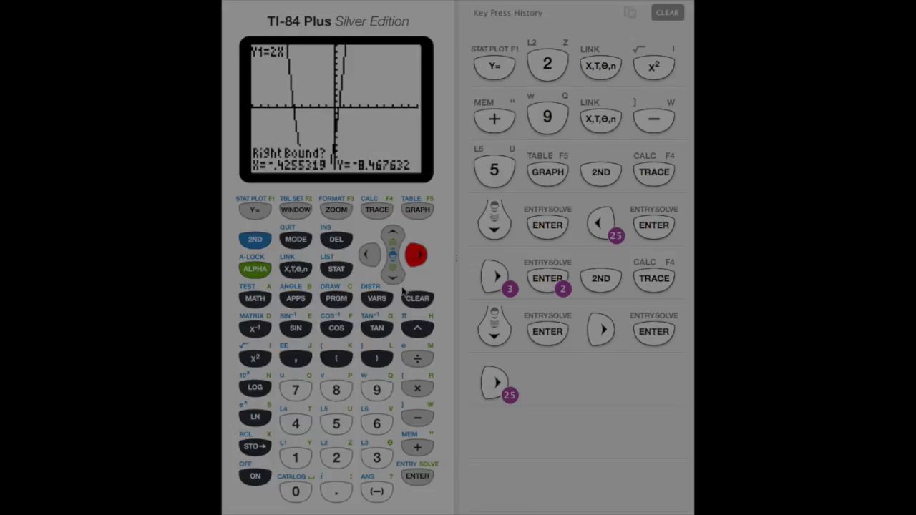